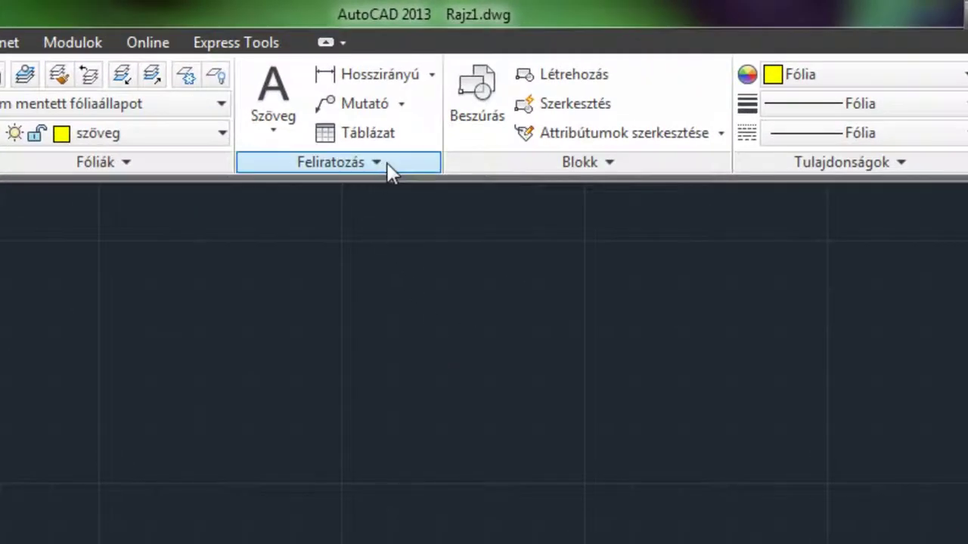
Expand the Feliratozás panel to reveal the style dropdowns showing Standard.
click(384, 170)
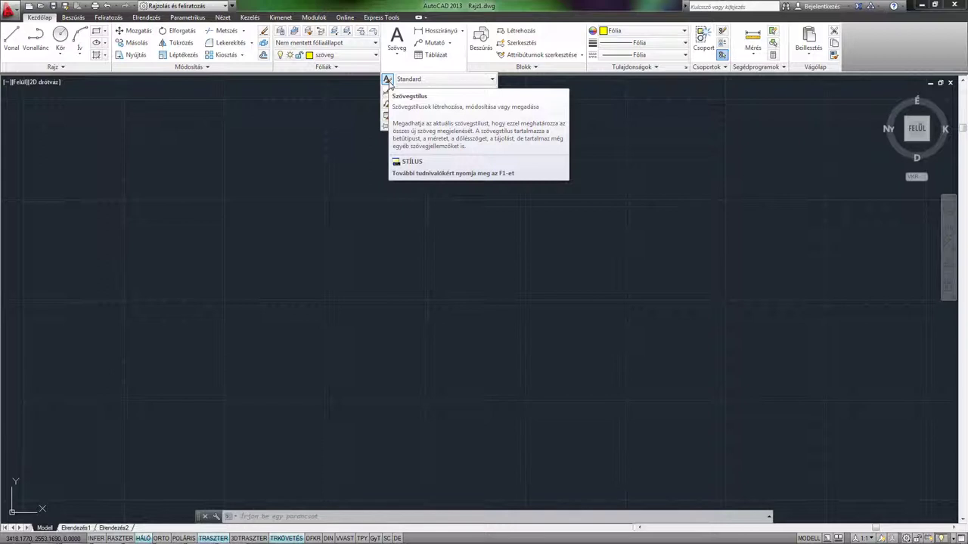
Bring up the Szövegstílus dialog showing Standard with Arial, and nudge it aside.
click(387, 80)
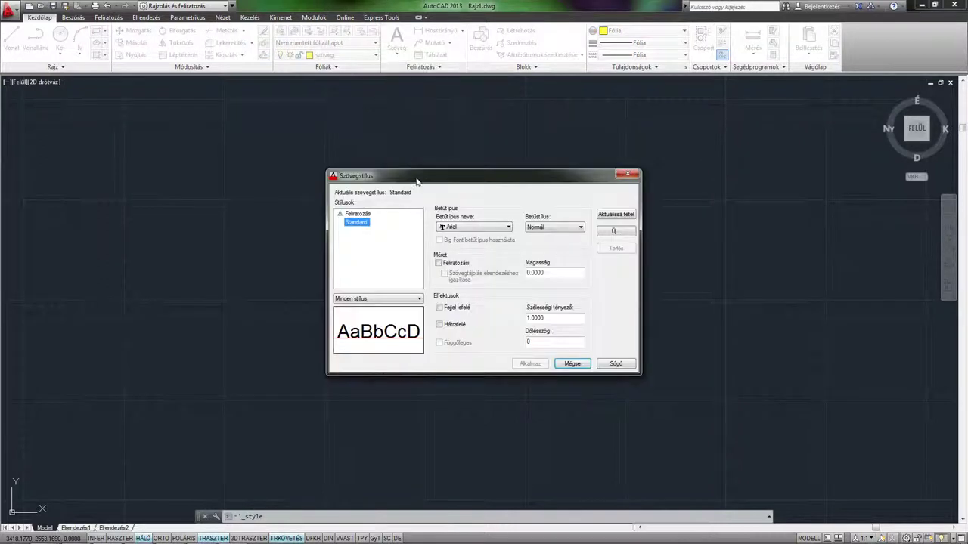
drag(416, 181, 400, 168)
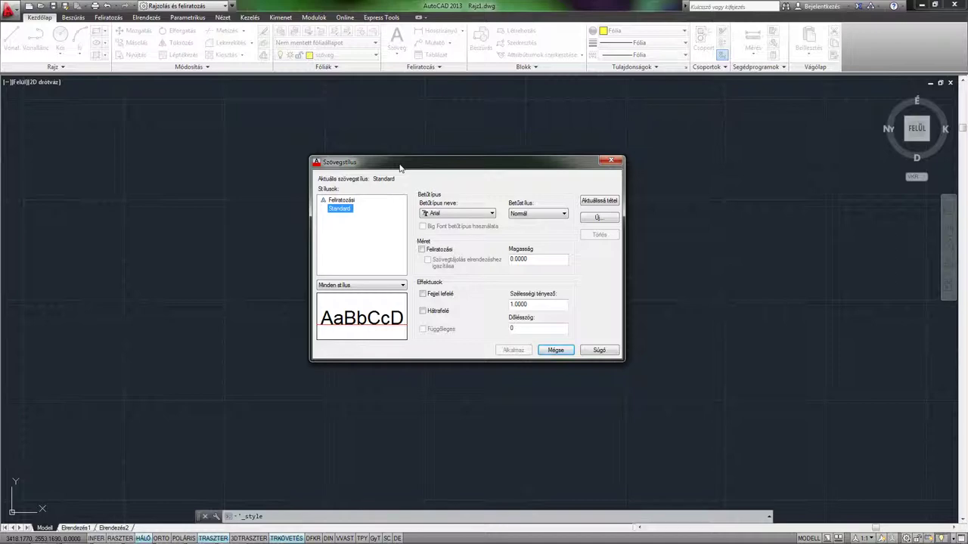
Add a new text style called 'sajat' via Új... in the Text Style dialog.
click(597, 218)
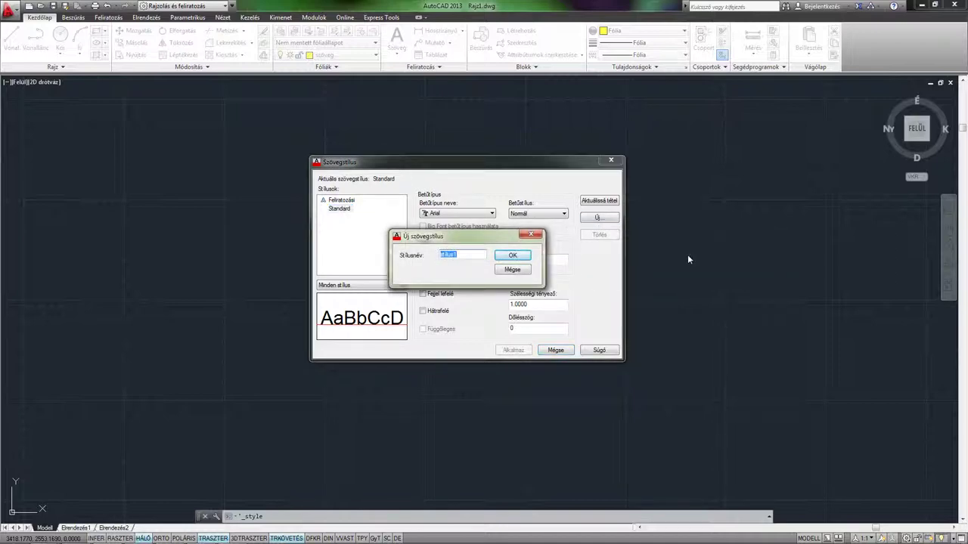
text(sajat)
click(508, 257)
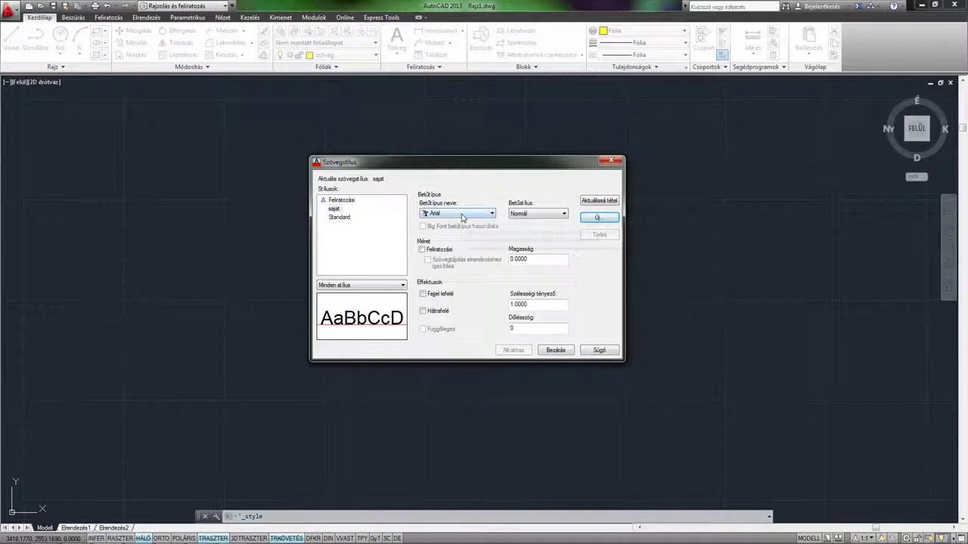
Drop down the Betűtípus neve font list and scroll through the available fonts.
click(462, 215)
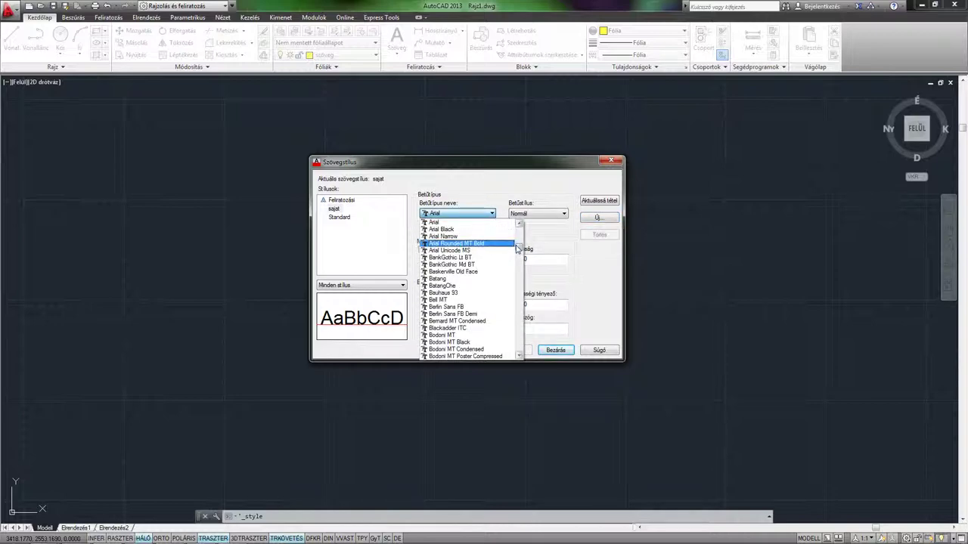
scroll(518, 250, down, 2)
scroll(519, 251, down, 1)
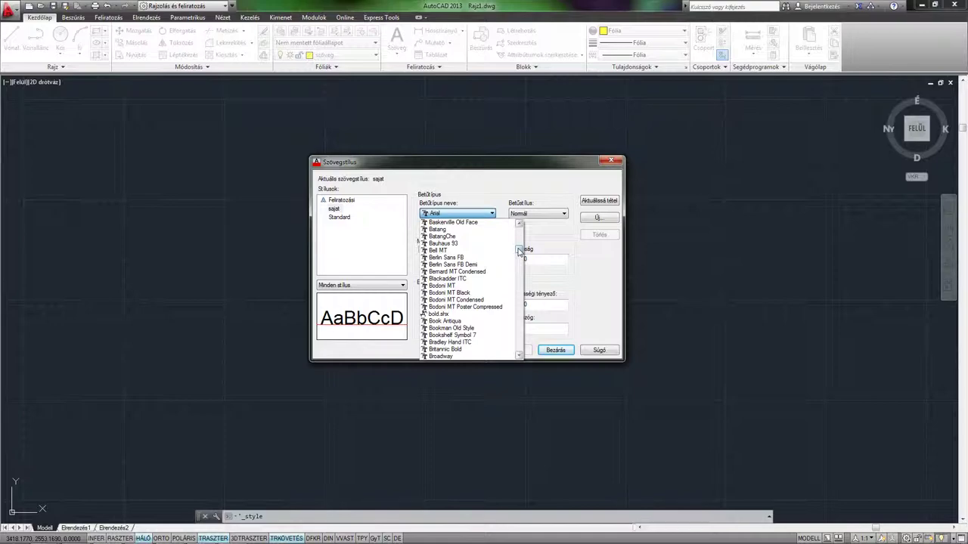
scroll(519, 252, down, 2)
scroll(518, 253, down, 1)
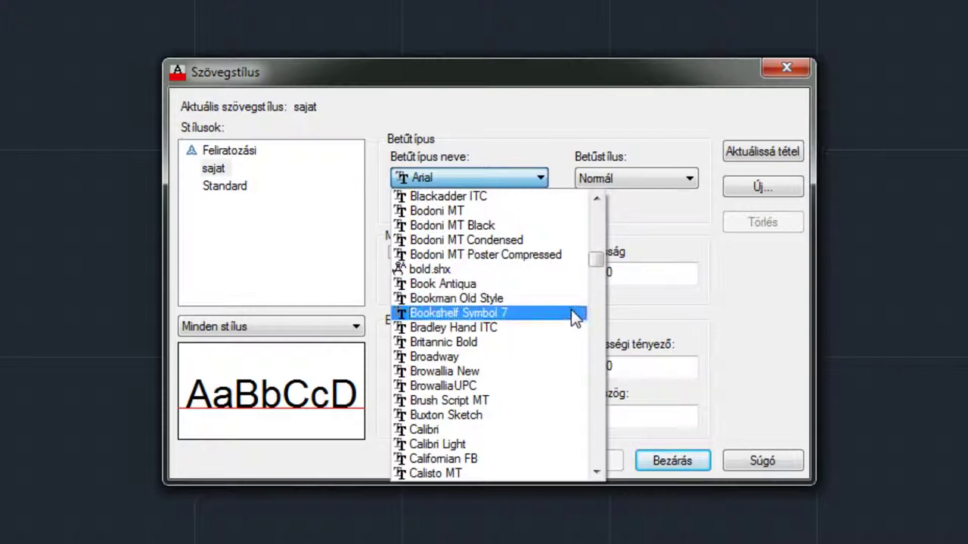
Pick simplex.shx from the S fonts as the sajat style's font.
scroll(573, 318, down, 1)
scroll(572, 318, down, 1)
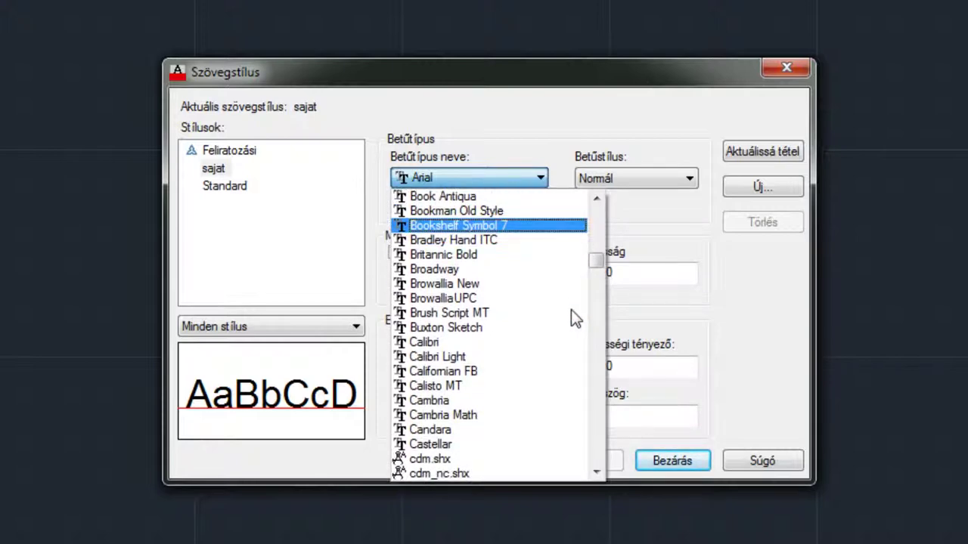
key(s)
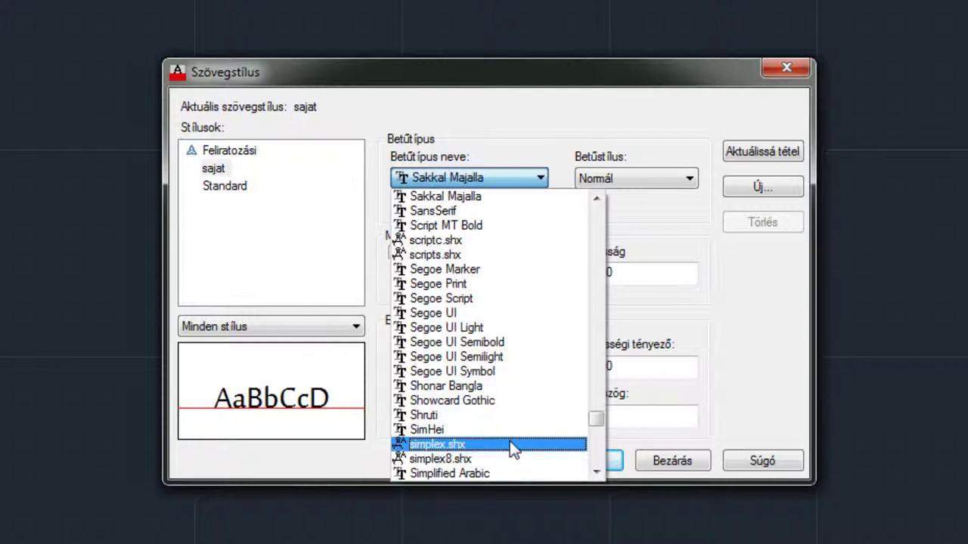
click(510, 446)
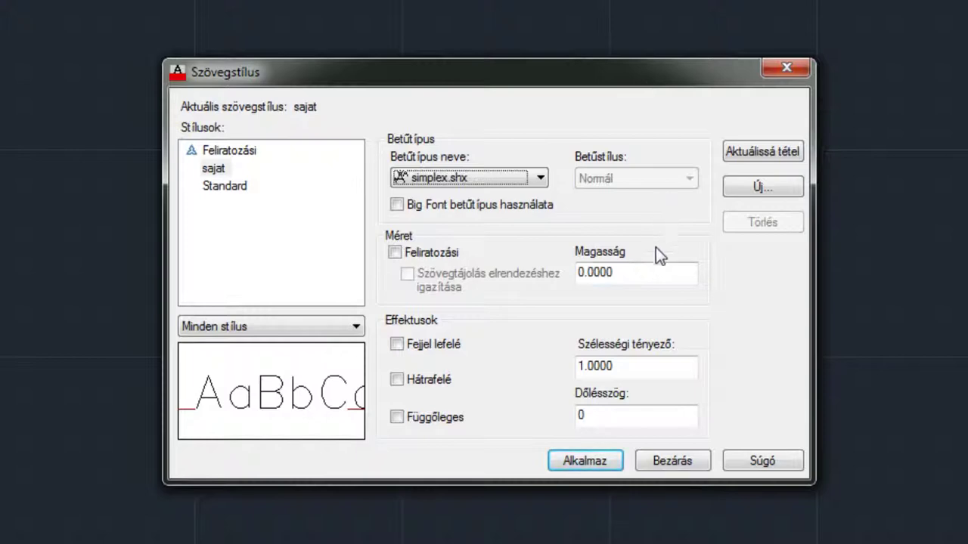
Give sajat height 2.5 and width factor 0.75, then apply.
drag(649, 275, 567, 276)
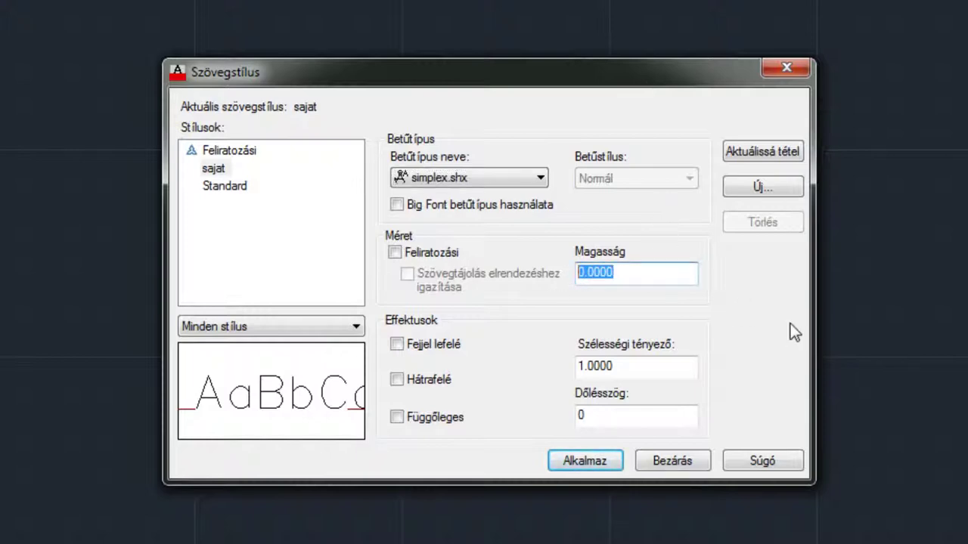
text(2.)
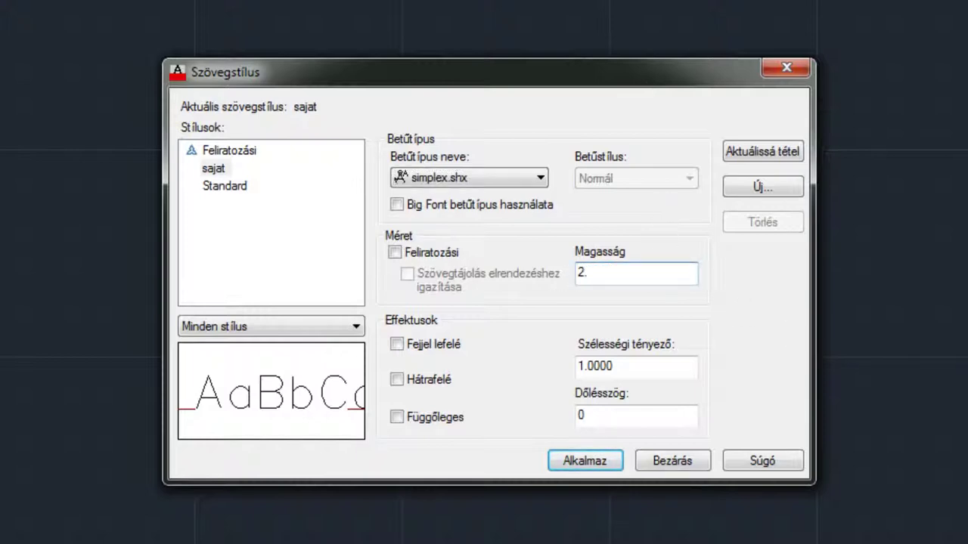
text(5)
click(573, 363)
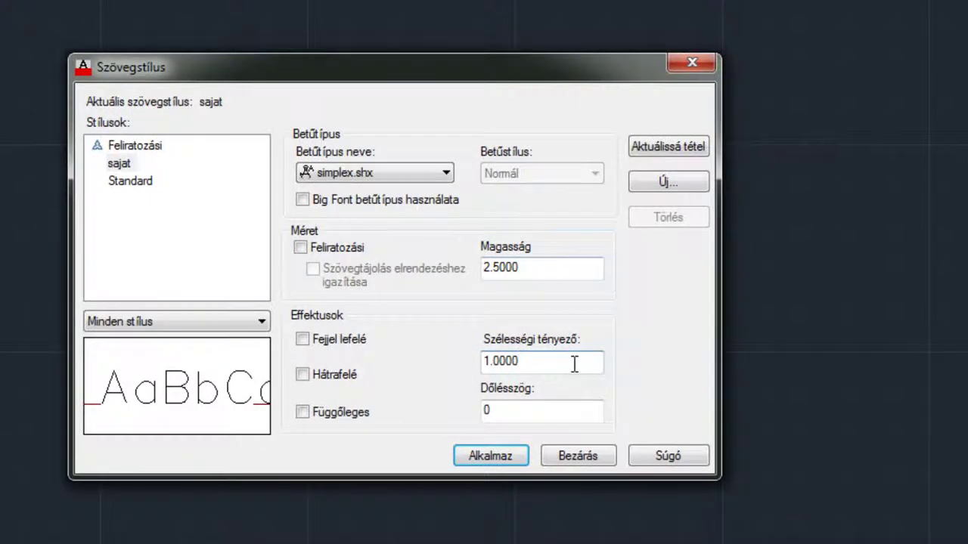
mouse_move(571, 356)
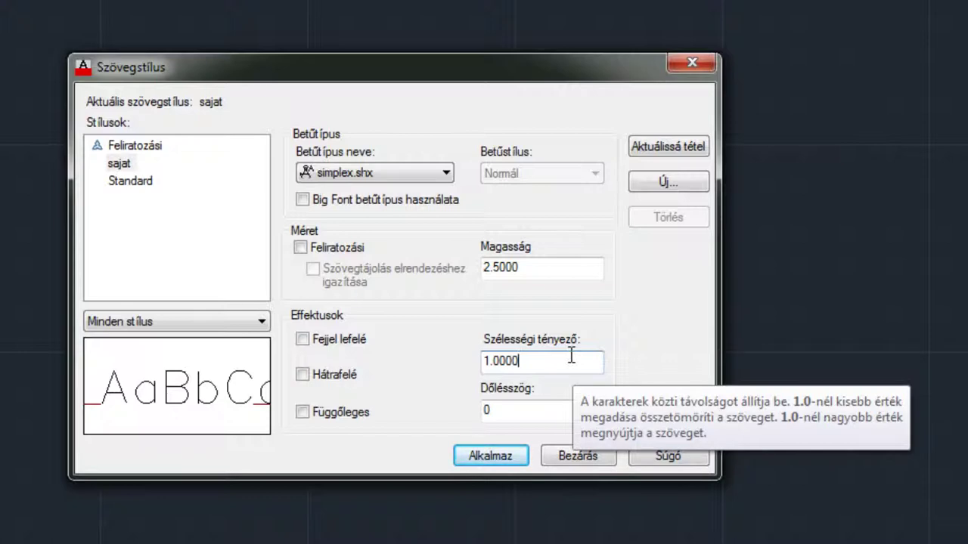
key(BackSpace)
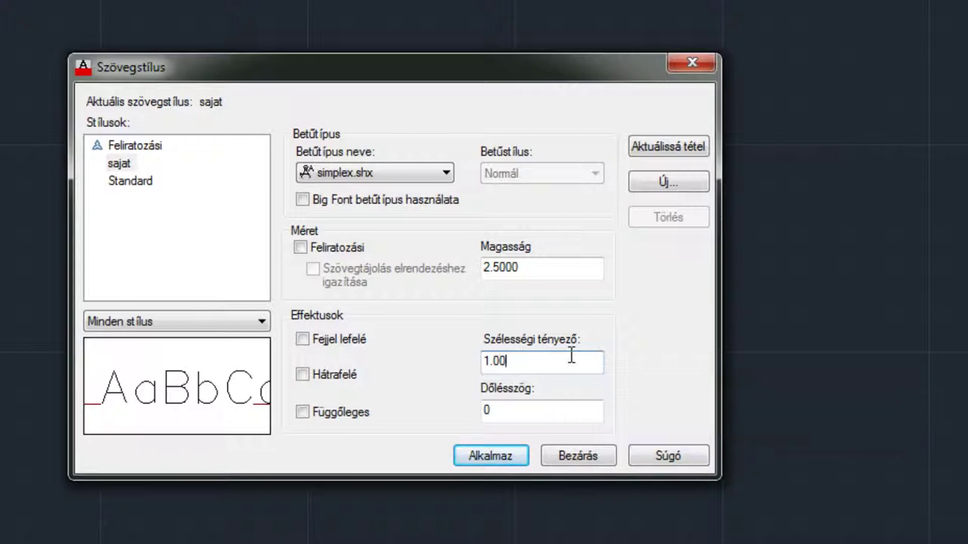
key(BackSpace)
key(BackSpace)
key(BackSpace)
text(75)
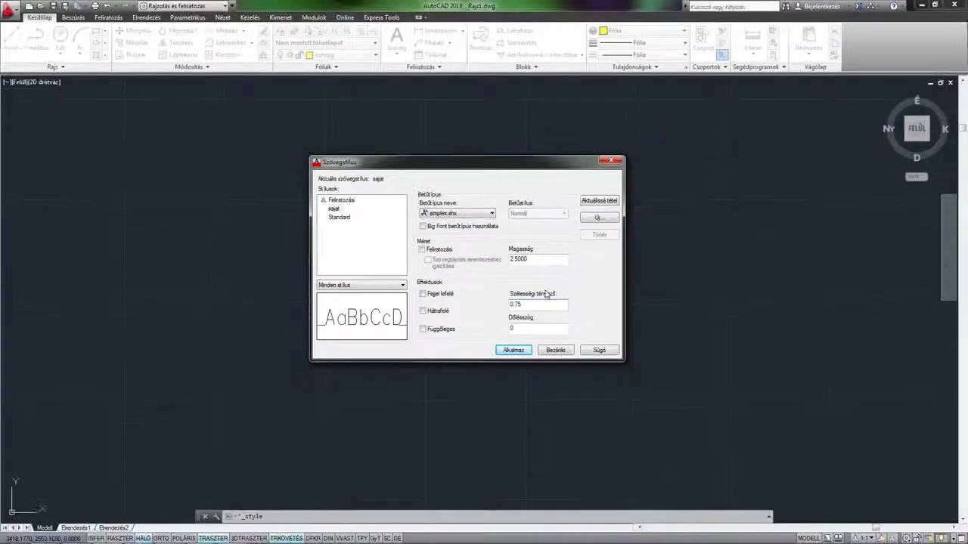
click(520, 352)
Close the dialog and place 'AutoCAD alapismeretek' as single-line DS text at 0° rotation.
click(555, 351)
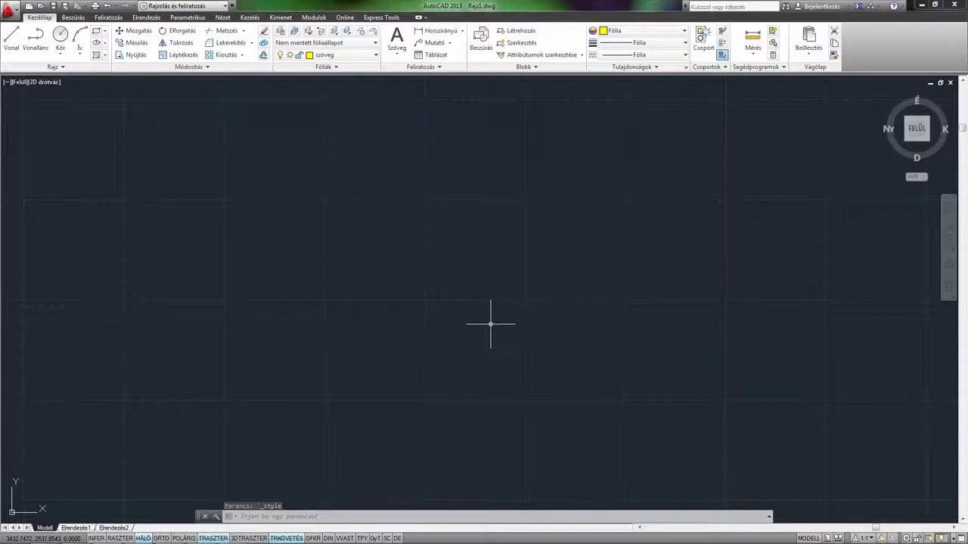
text(ds)
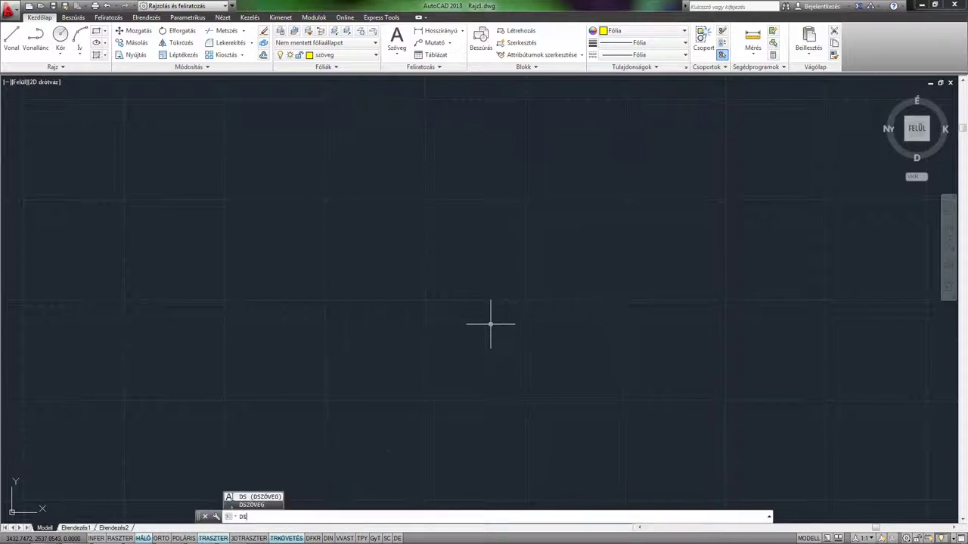
key(Return)
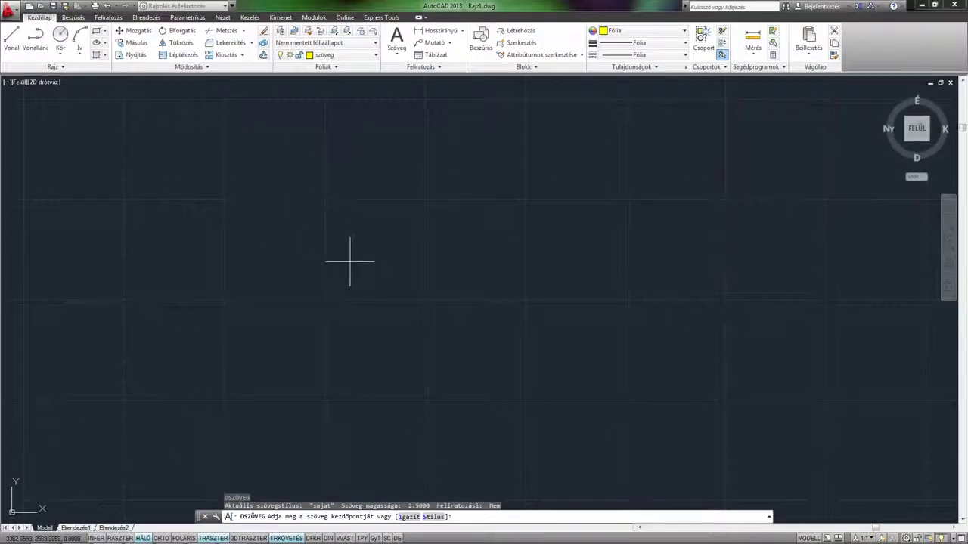
click(350, 262)
text(0)
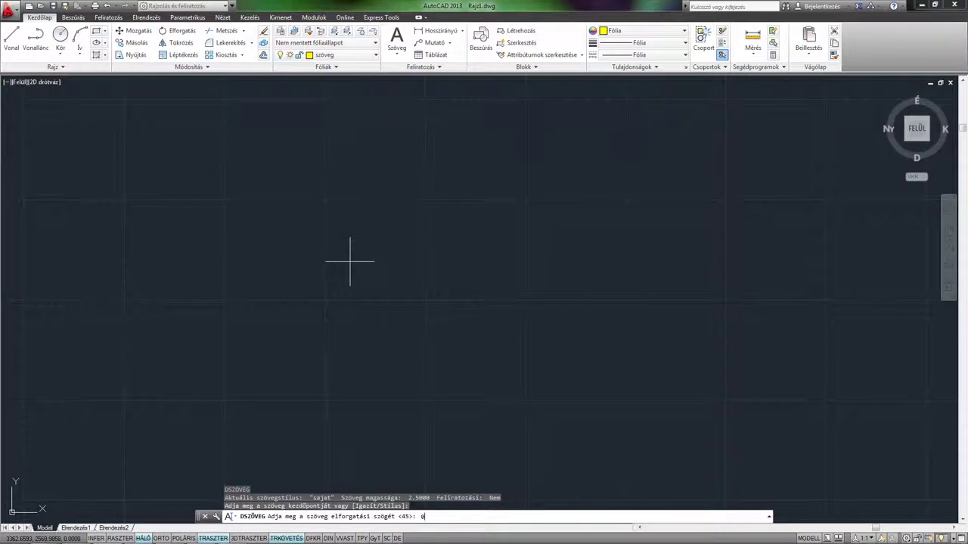
key(Return)
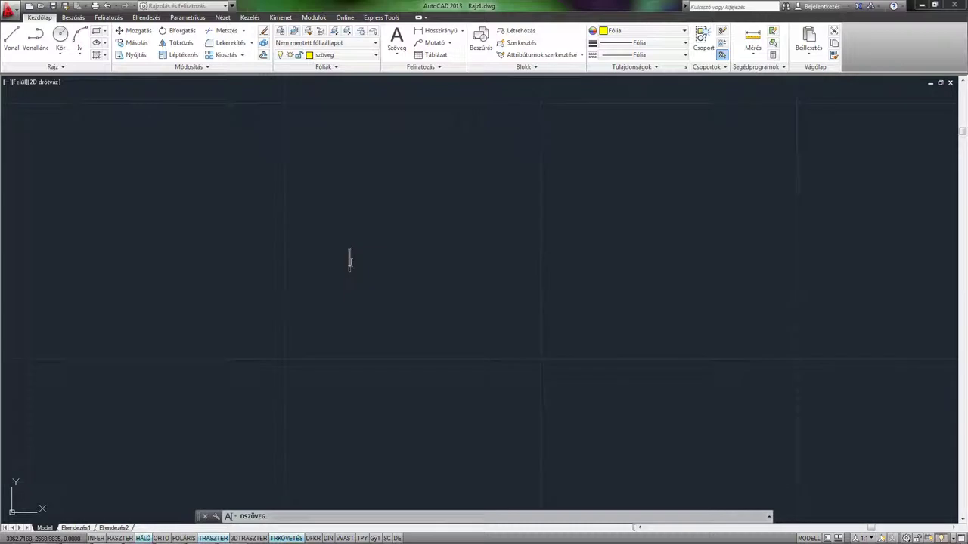
text(Aut)
text(oCAD a)
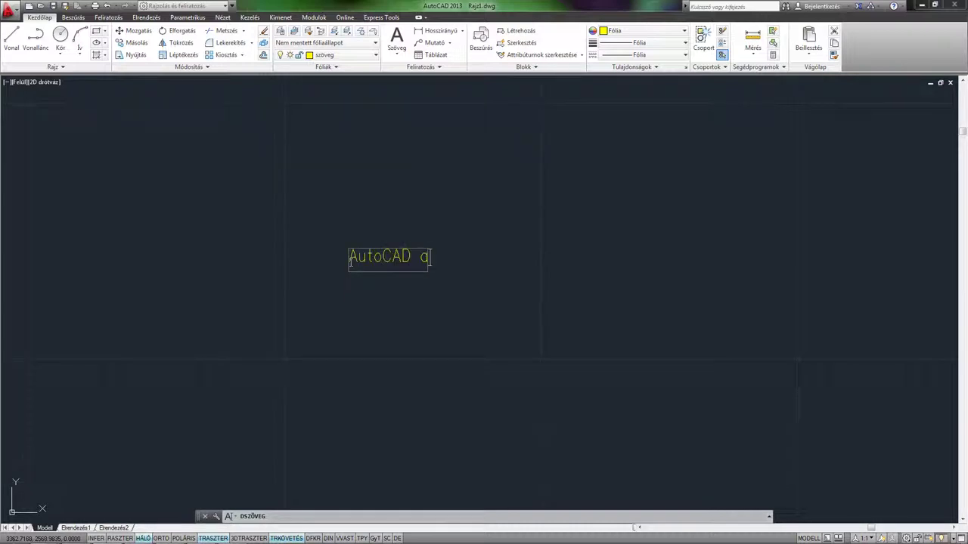
text(lapismeretek)
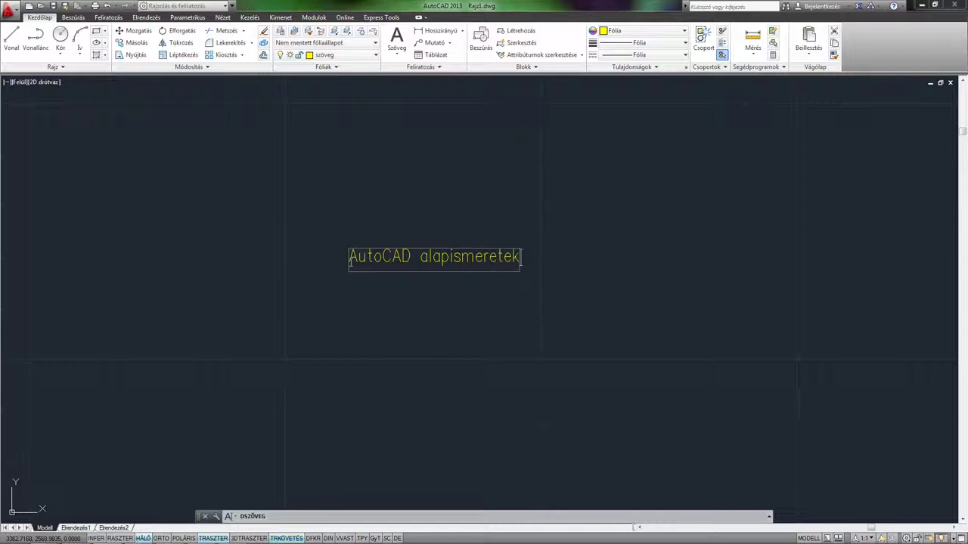
key(Return)
key(Return)
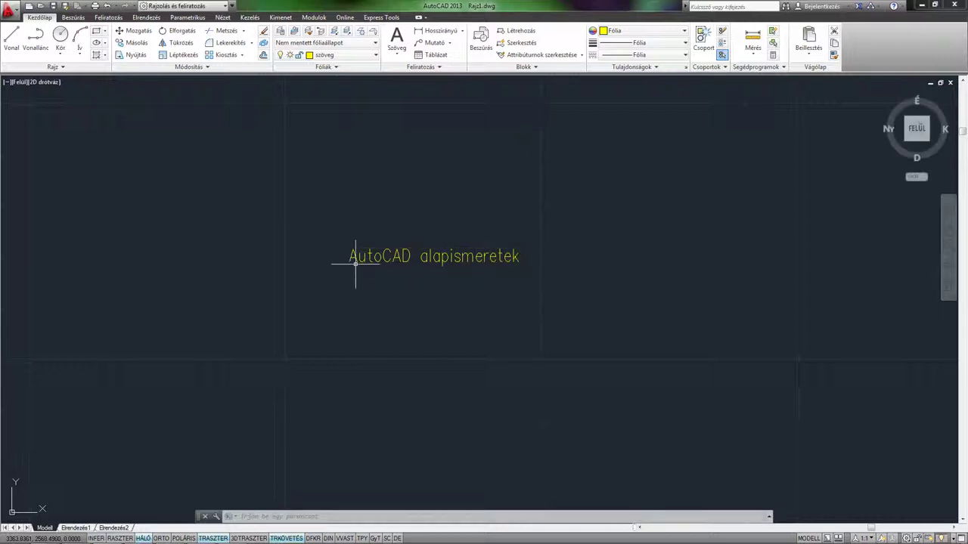
Zoom out and pan until the whole 'AutoCAD alapismeretek' line is visible.
scroll(388, 266, up, 2)
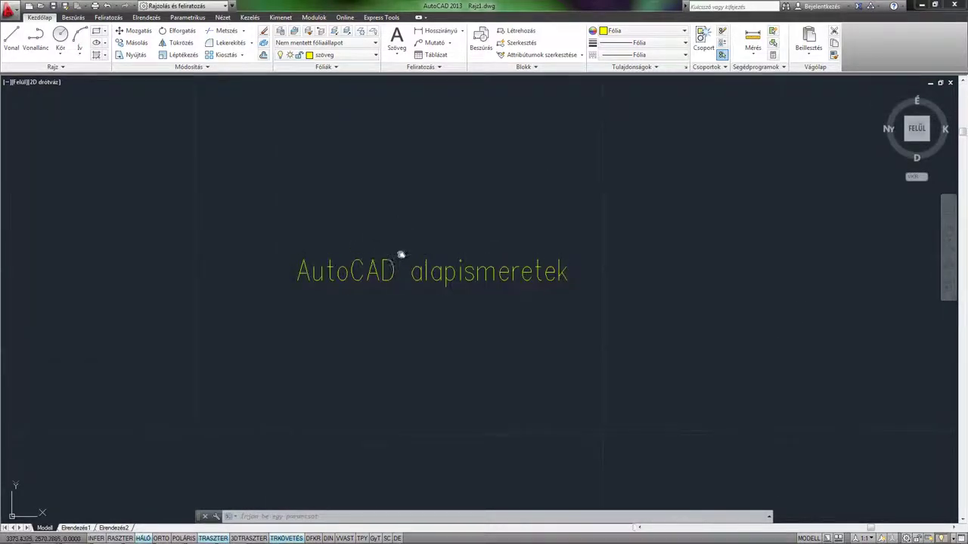
scroll(396, 258, up, 2)
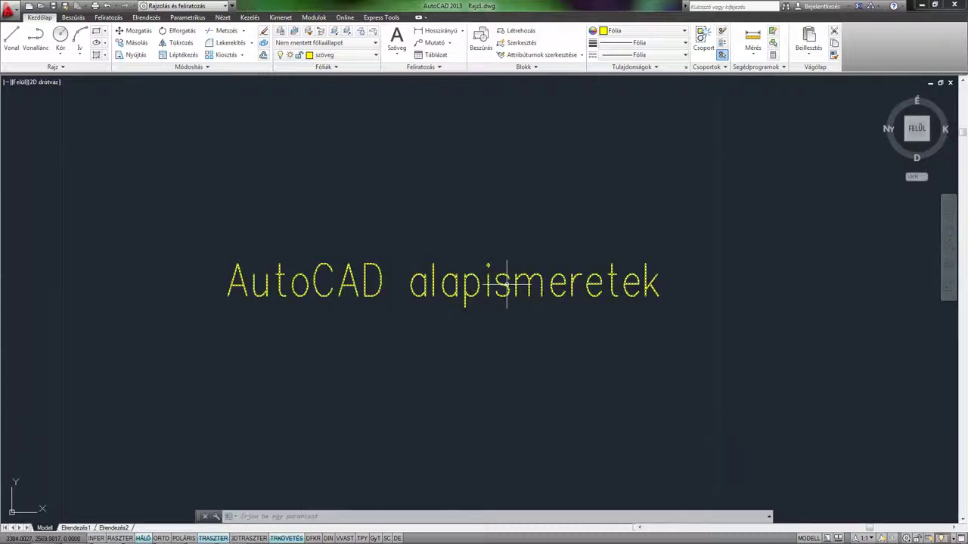
scroll(506, 281, up, 3)
scroll(512, 281, up, 2)
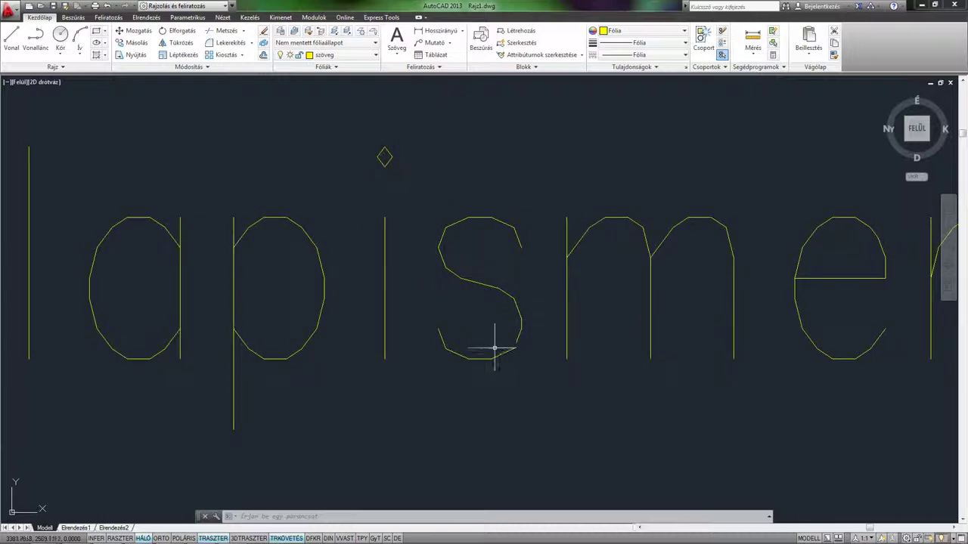
scroll(339, 340, left, 2)
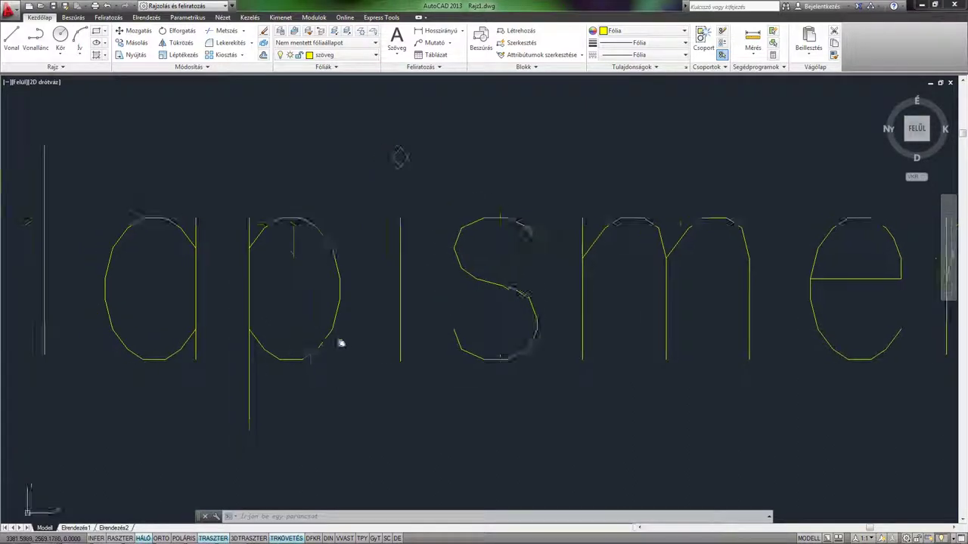
scroll(302, 329, left, 3)
scroll(278, 326, up, 2)
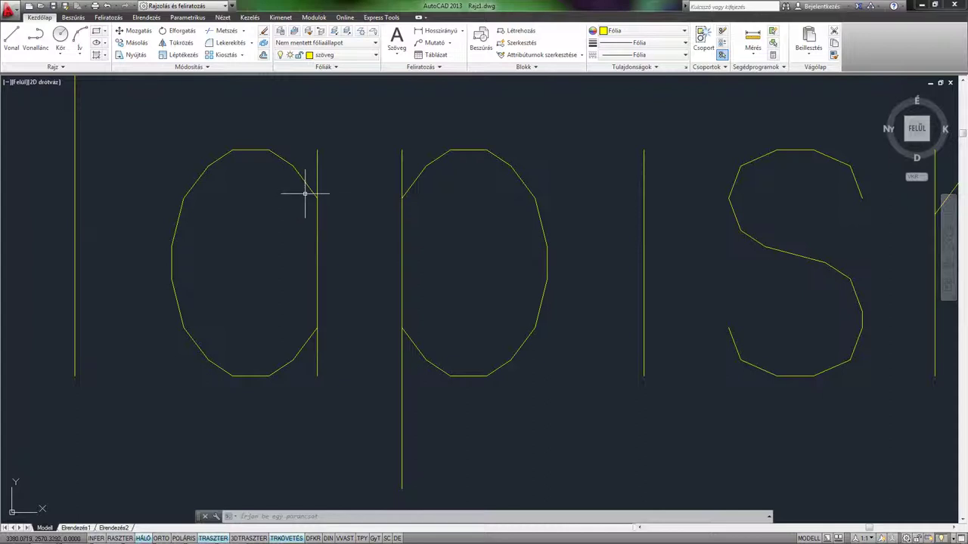
scroll(305, 193, down, 2)
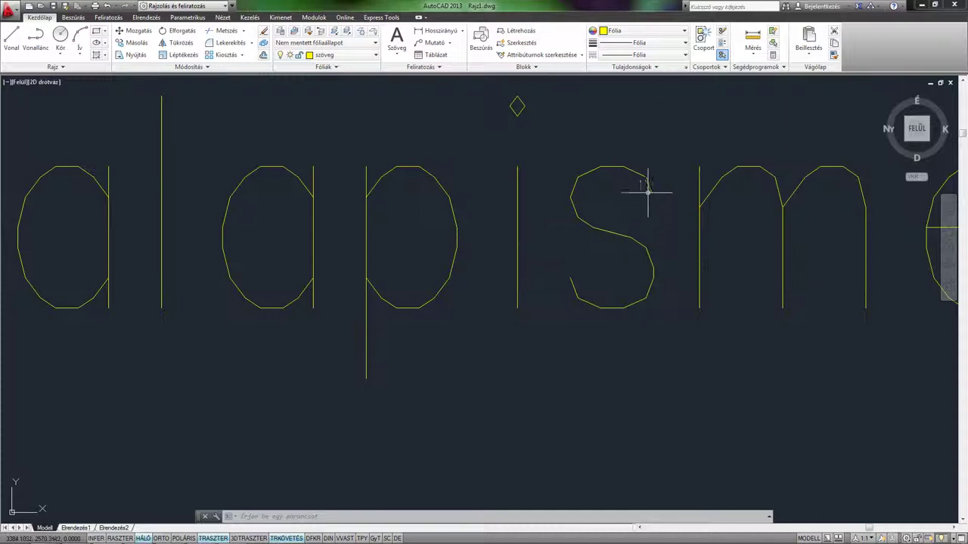
Center the text in view and expand the Feliratozás panel listing sajat as current.
click(571, 186)
key(Escape)
scroll(650, 272, down, 1)
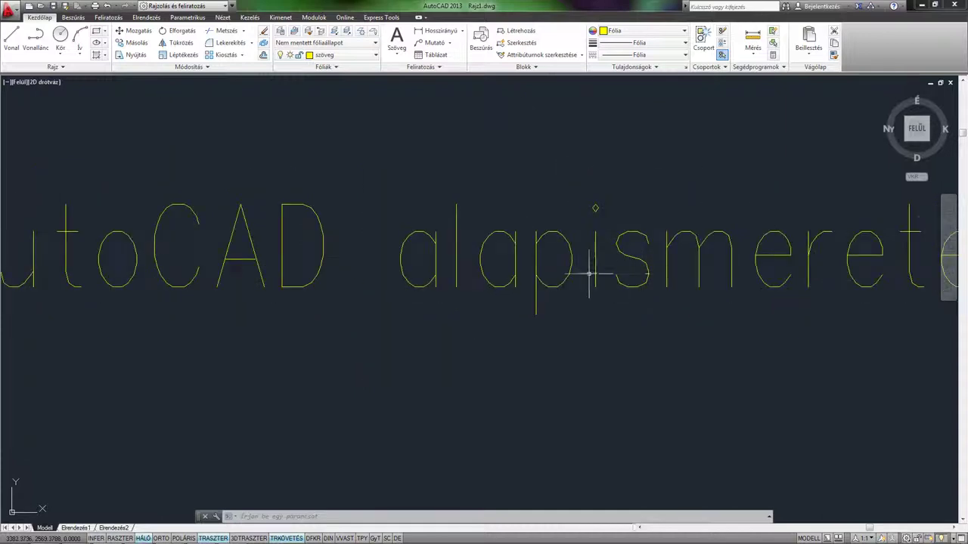
scroll(587, 273, down, 1)
middle_drag(617, 328, 566, 309)
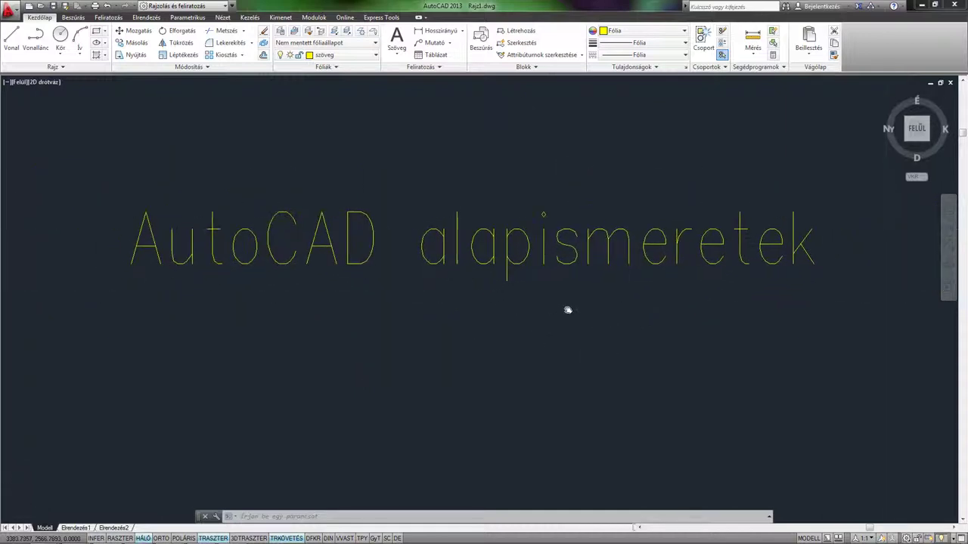
click(438, 66)
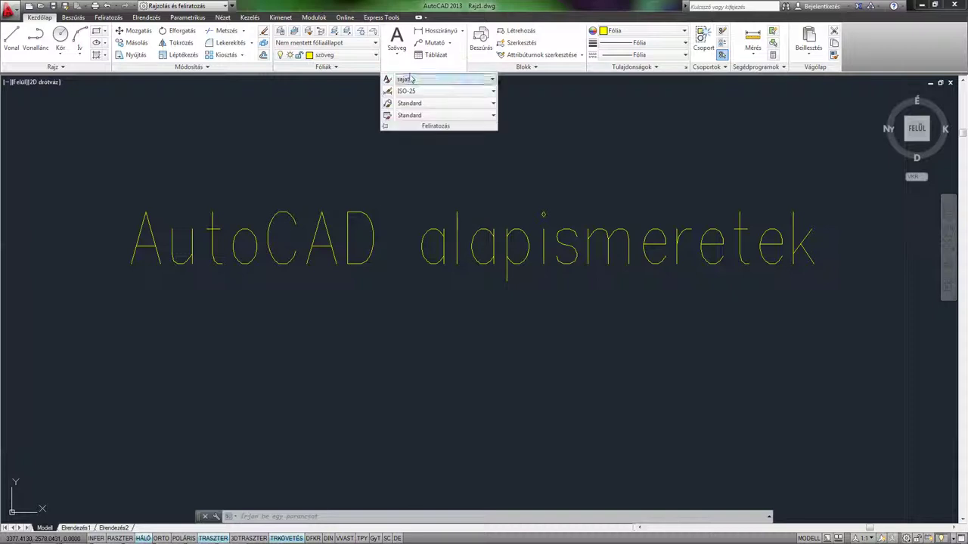
Set the Standard text style's font style to Félkövér dőlt (bold italic) and apply.
click(388, 80)
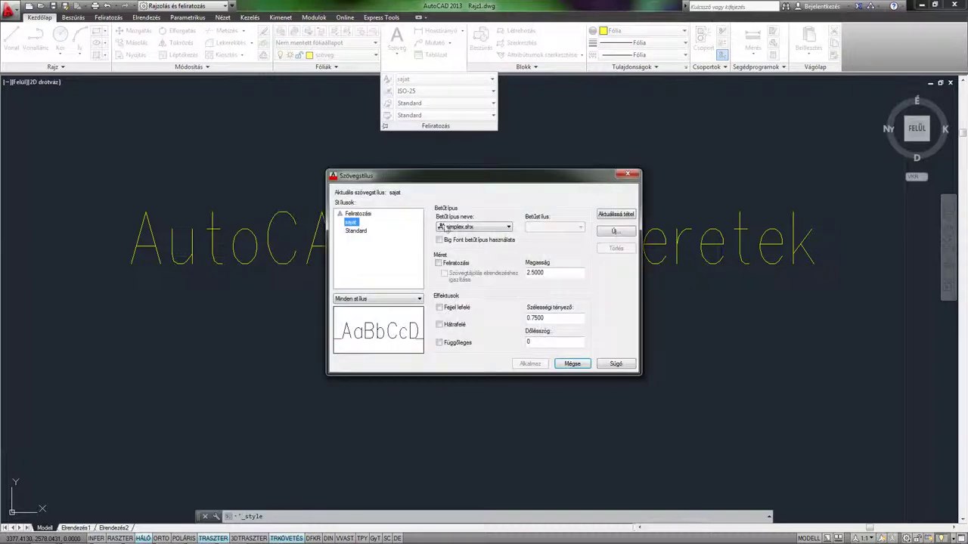
click(357, 232)
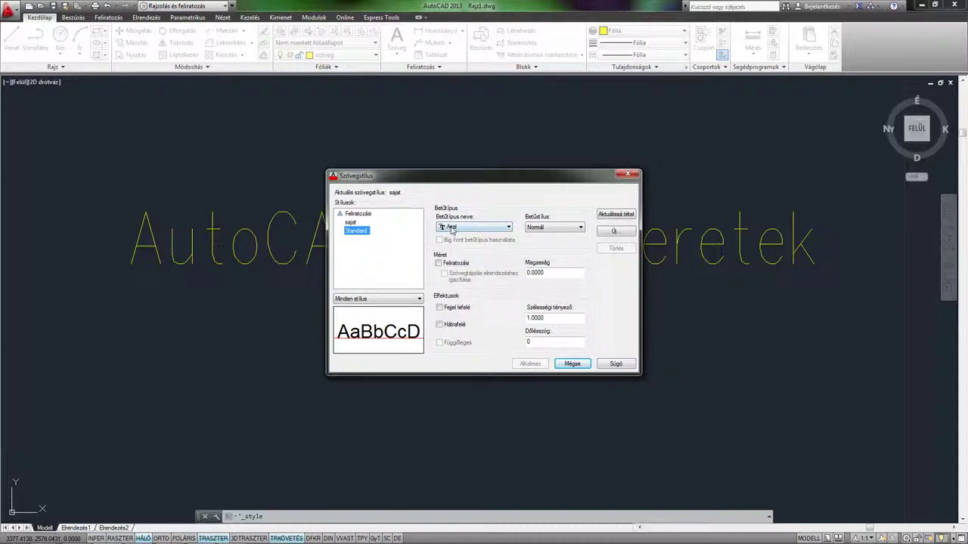
click(556, 229)
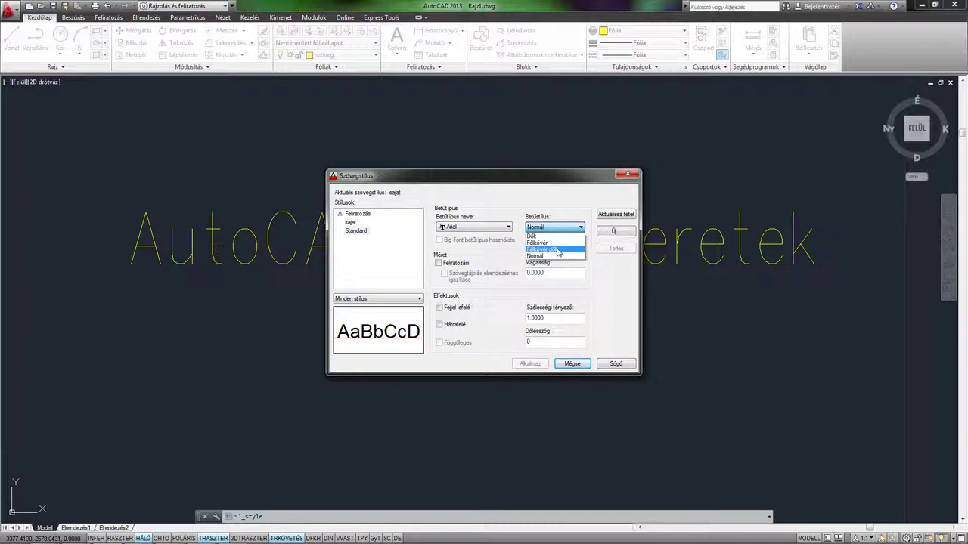
click(558, 250)
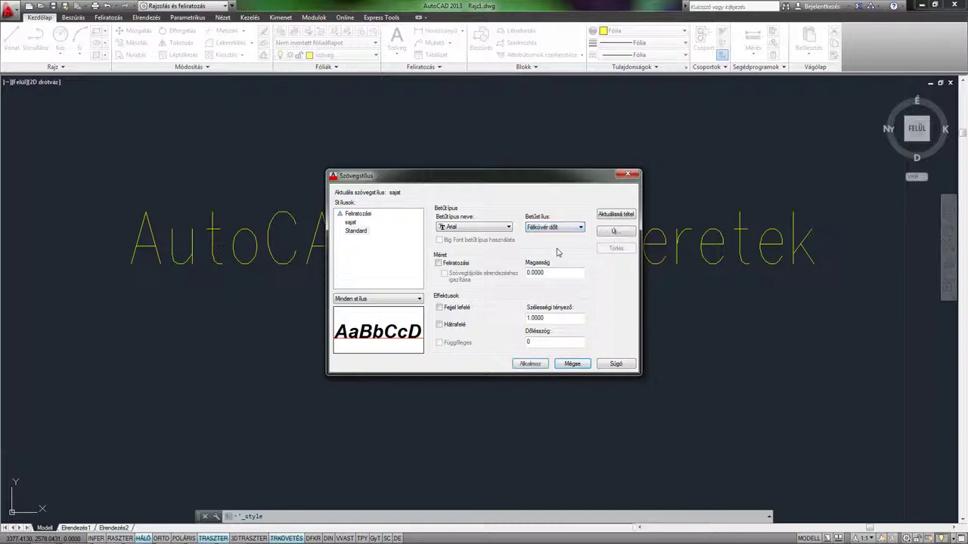
click(530, 364)
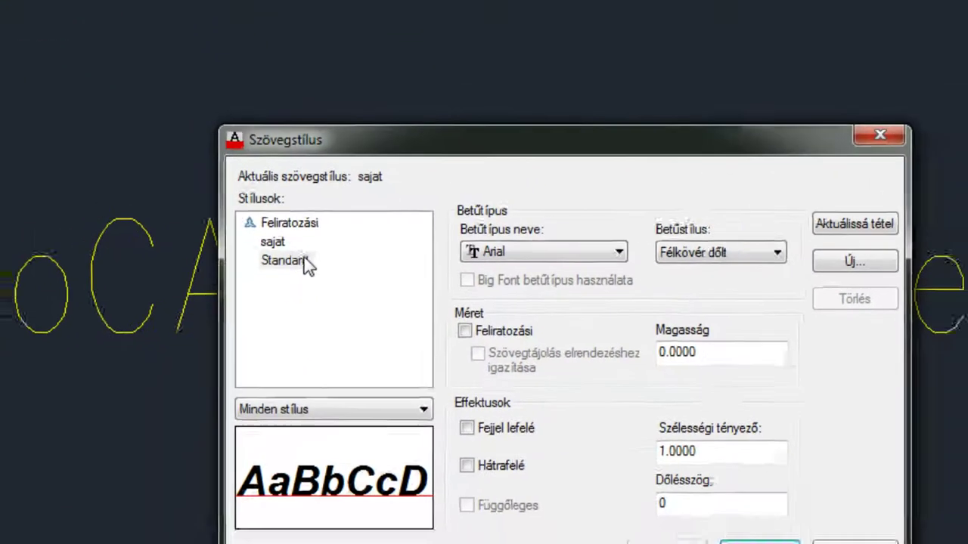
Make Standard the current text style and close the Text Style dialog.
click(249, 277)
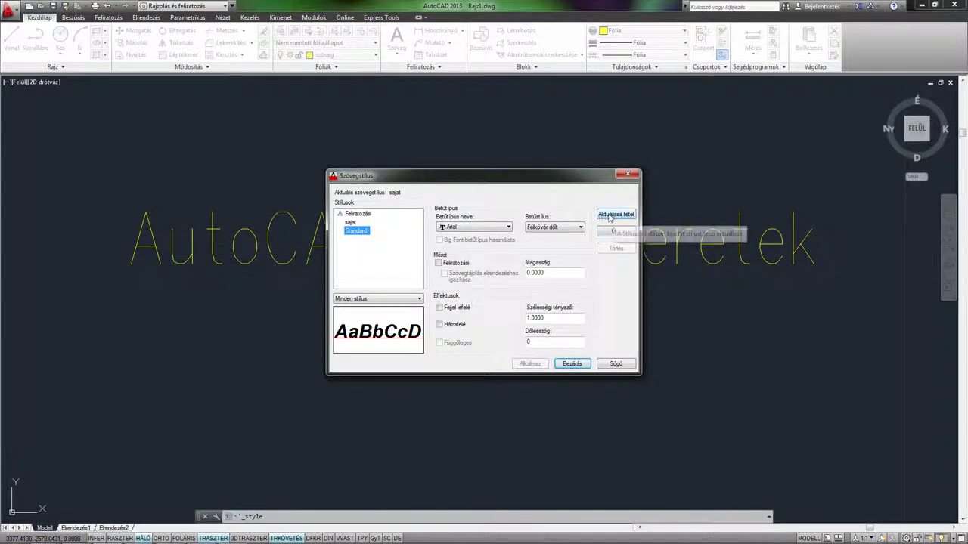
click(614, 215)
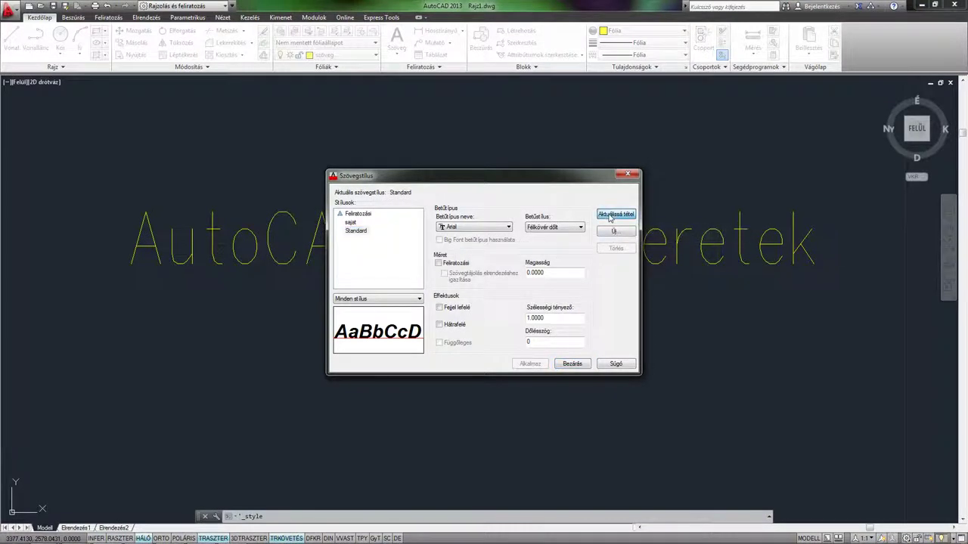
click(572, 363)
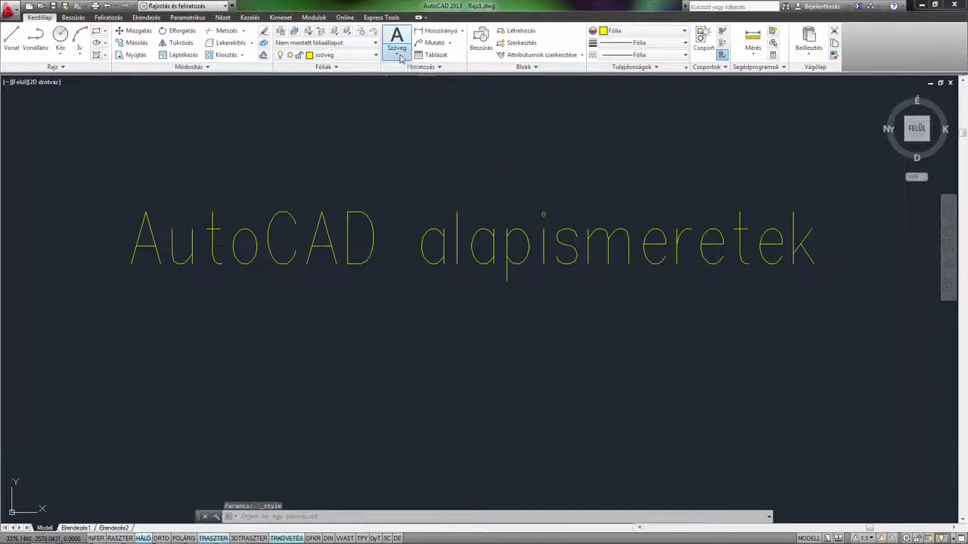
Start Bekezdéses szöveg and draw its box just below 'AutoCAD alapismeretek'.
click(398, 54)
click(408, 72)
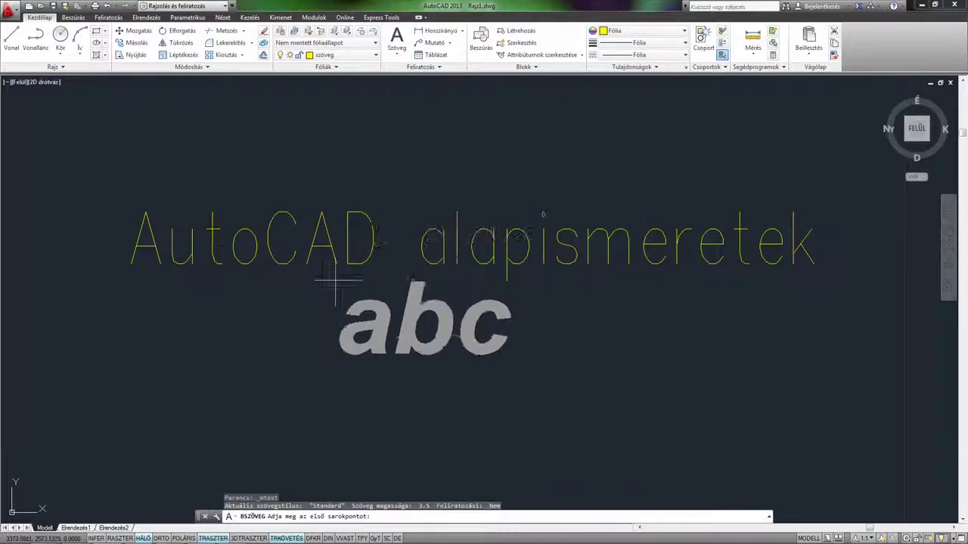
scroll(205, 318, down, 2)
middle_drag(205, 318, 220, 277)
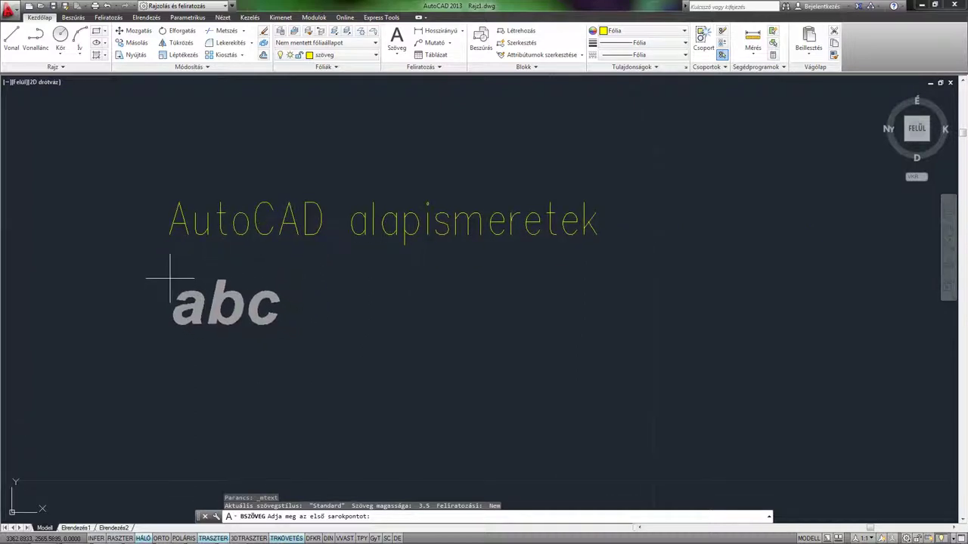
click(171, 278)
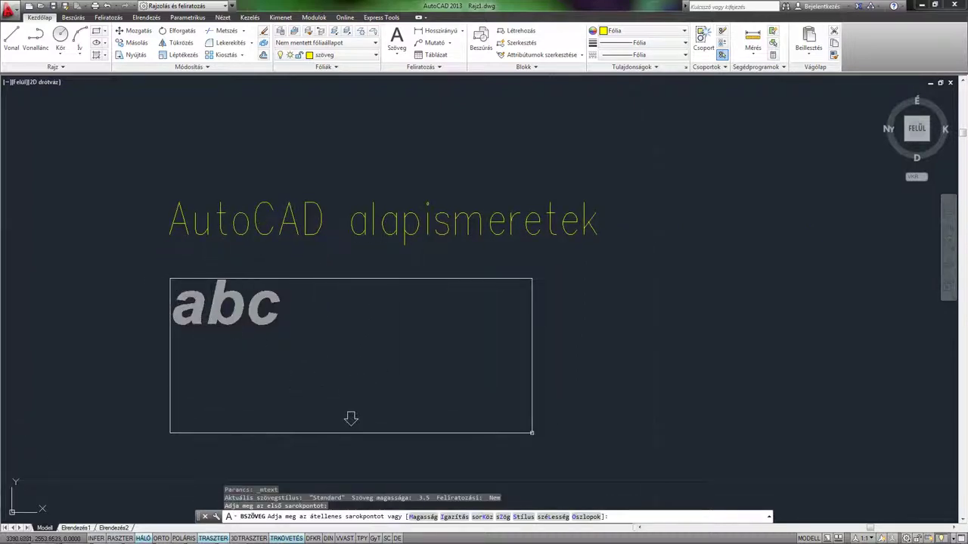
click(534, 431)
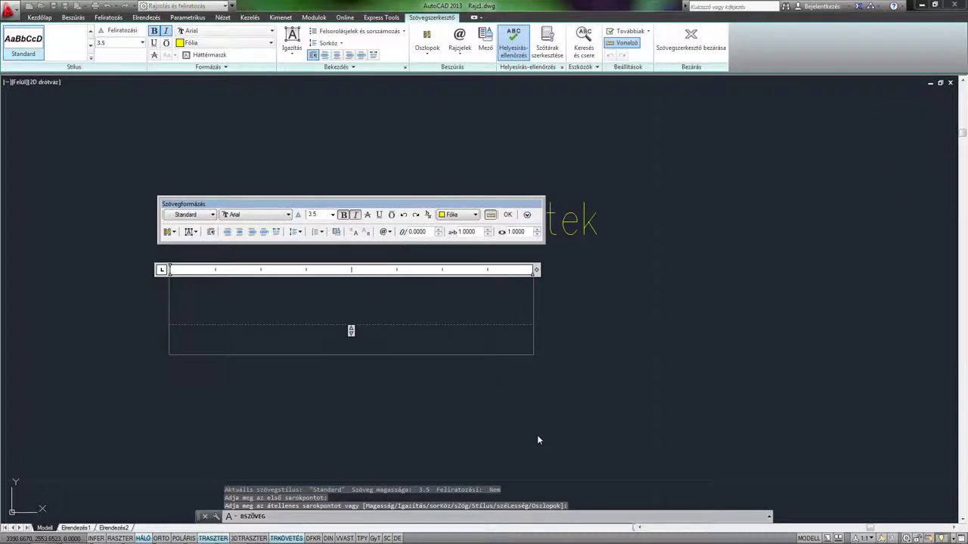
Enter 'AutoCAD ismeretek' as bold italic Arial multiline text, widening the box to fit one line.
text(Auto)
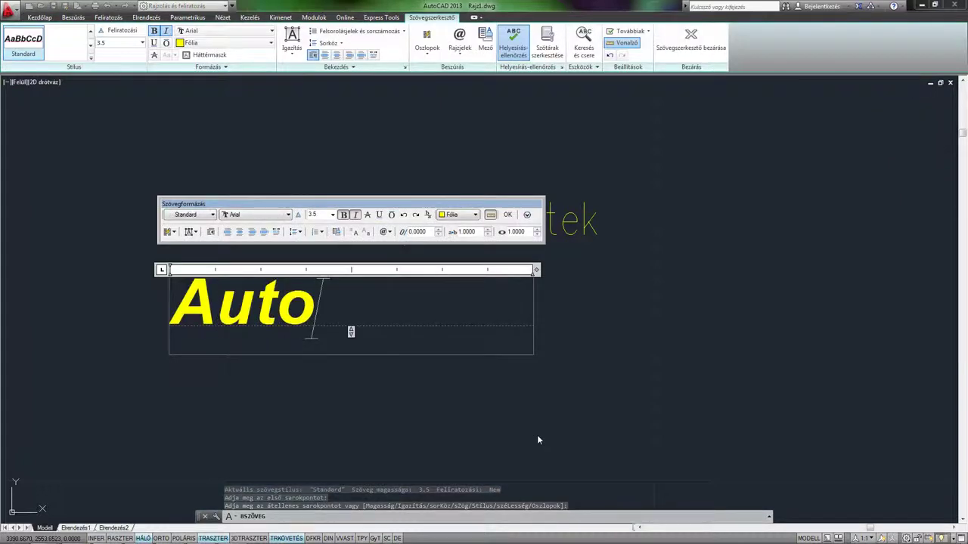
text(CAD)
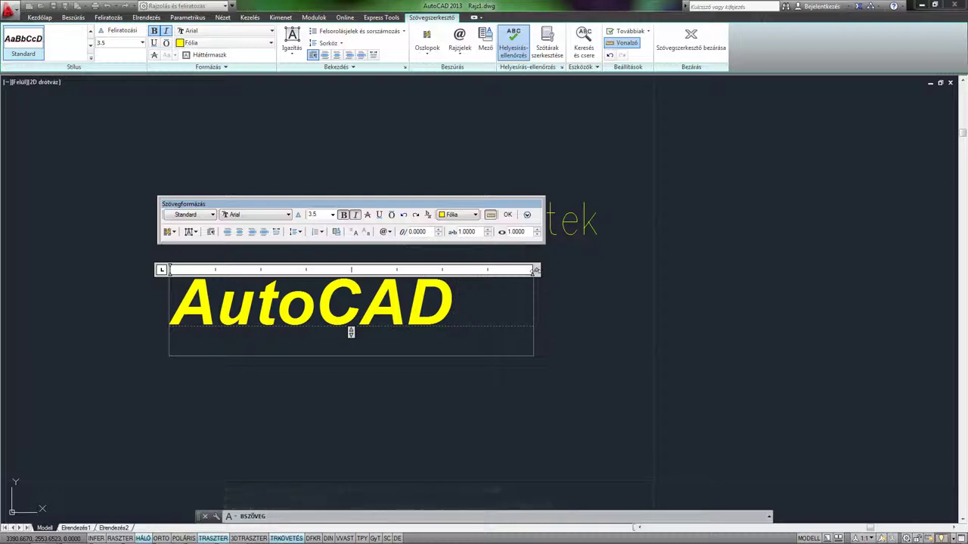
drag(536, 269, 837, 277)
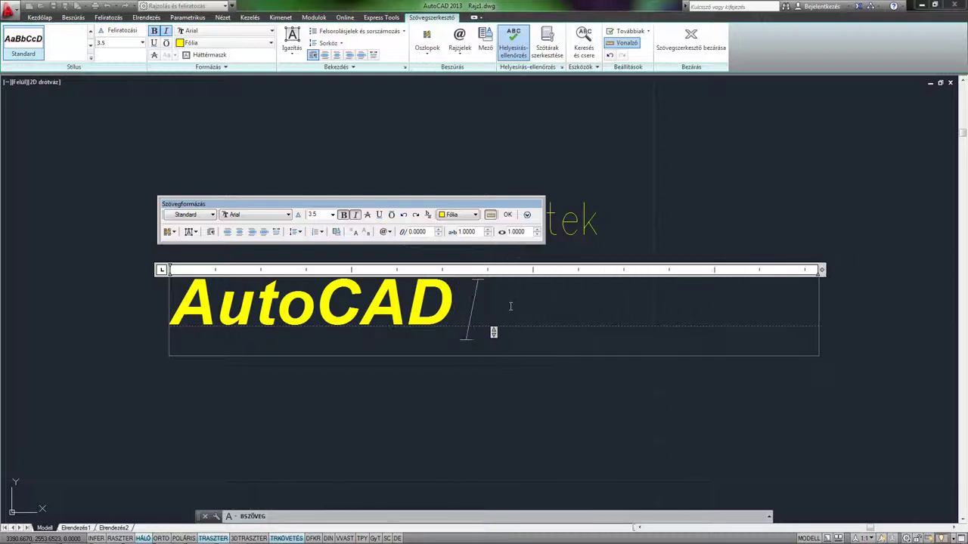
text(ismeretek)
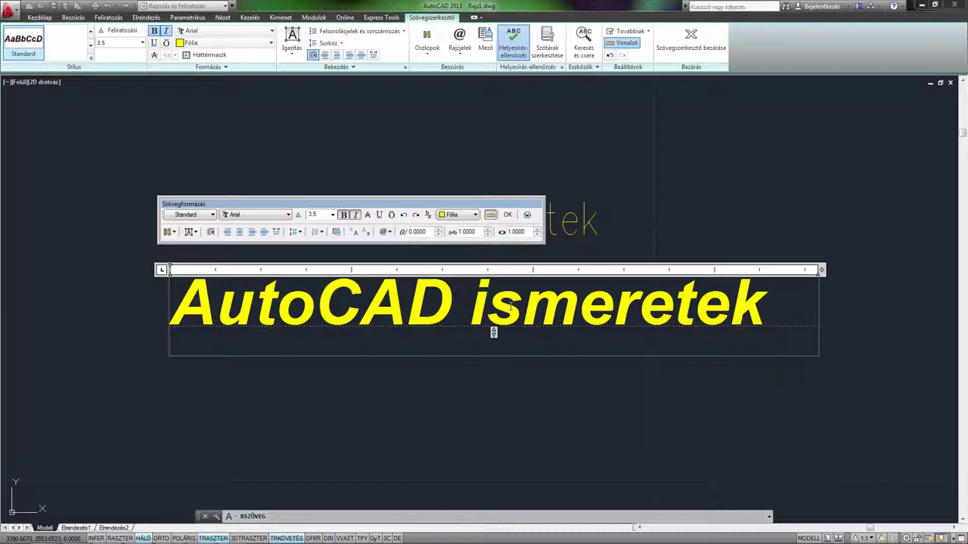
click(507, 215)
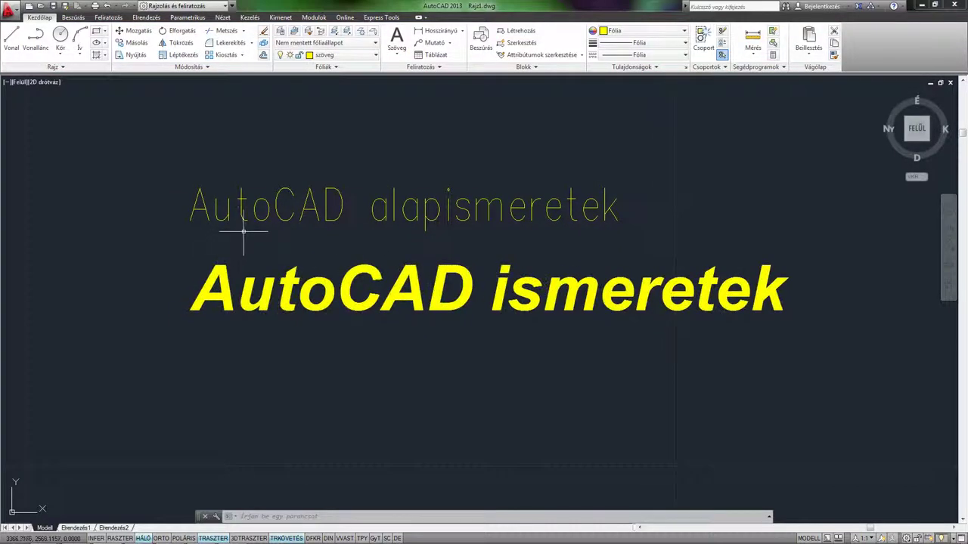
scroll(246, 227, up, 2)
scroll(302, 291, up, 2)
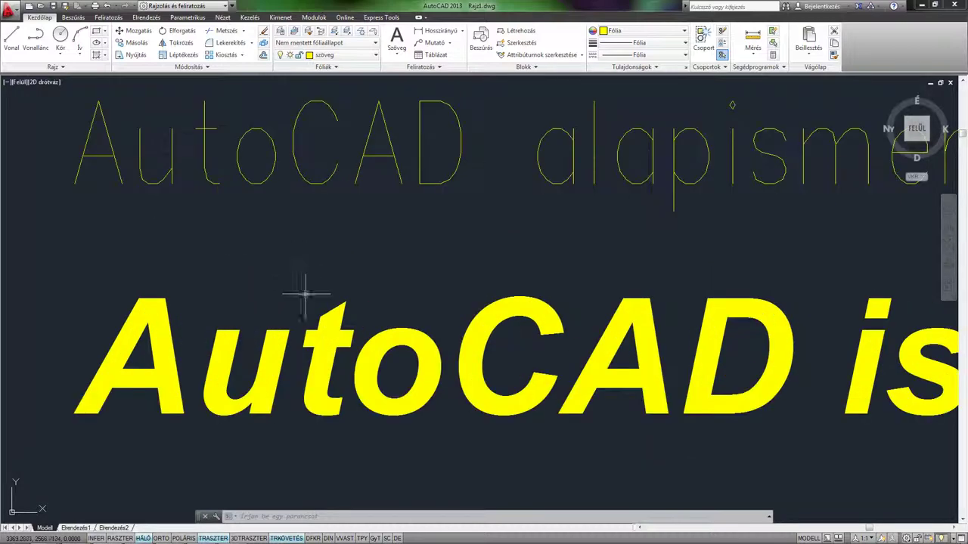
scroll(299, 275, up, 1)
scroll(469, 302, up, 2)
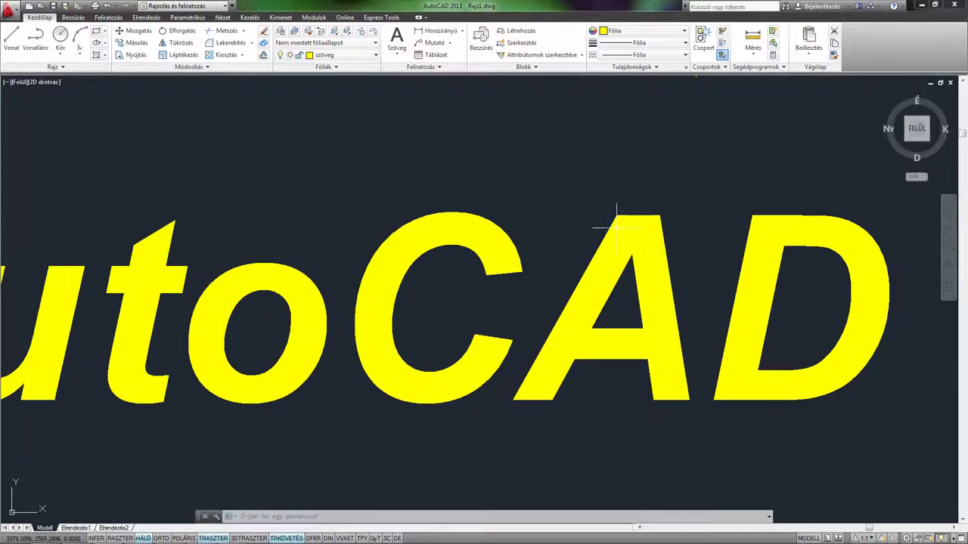
middle_drag(302, 320, 427, 316)
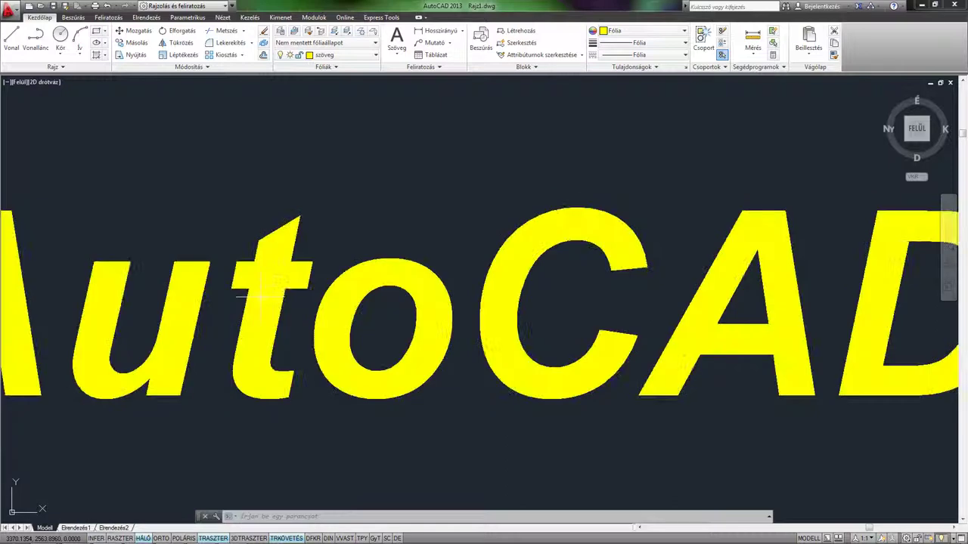
middle_drag(61, 228, 275, 267)
middle_drag(328, 209, 323, 267)
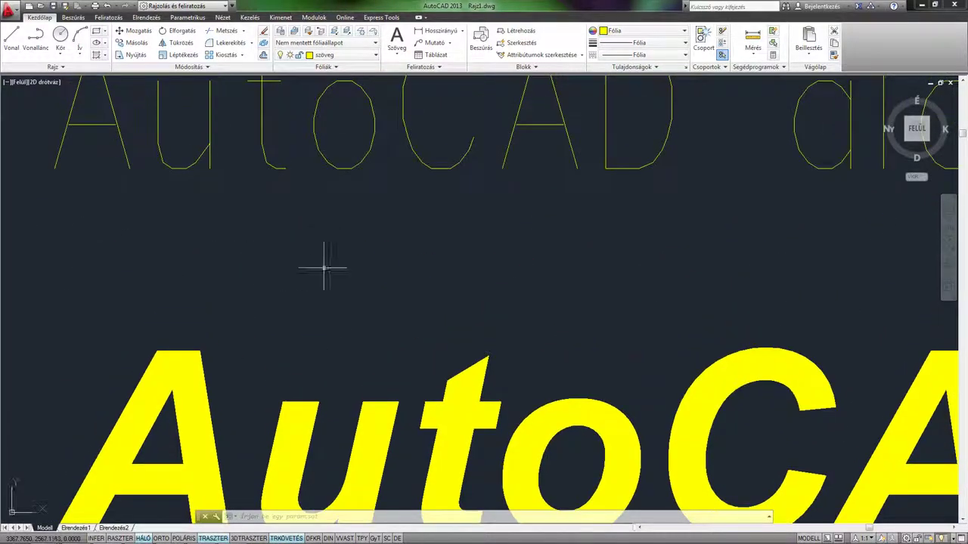
scroll(323, 266, down, 2)
scroll(340, 242, up, 1)
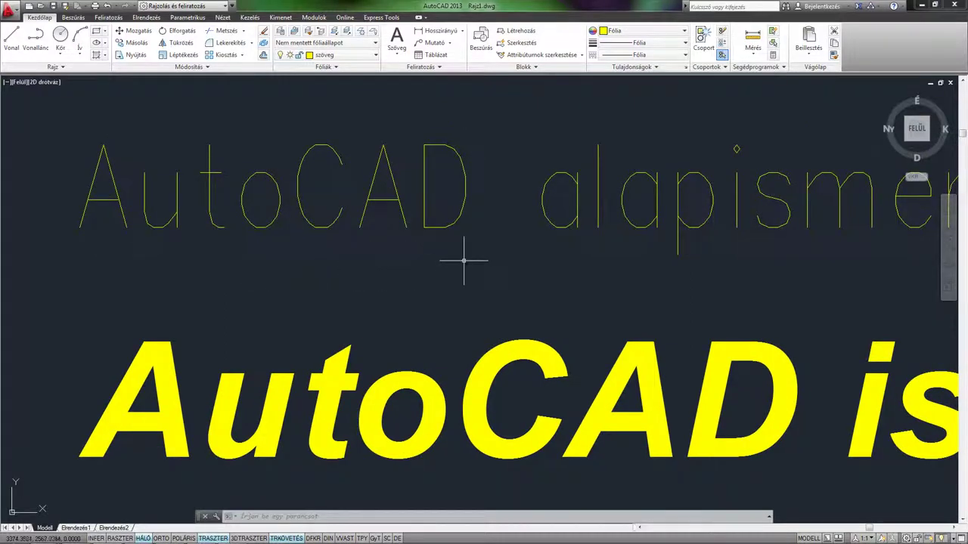
mouse_move(460, 265)
middle_down()
mouse_move(437, 250)
mouse_move(331, 249)
middle_up()
scroll(447, 239, down, 2)
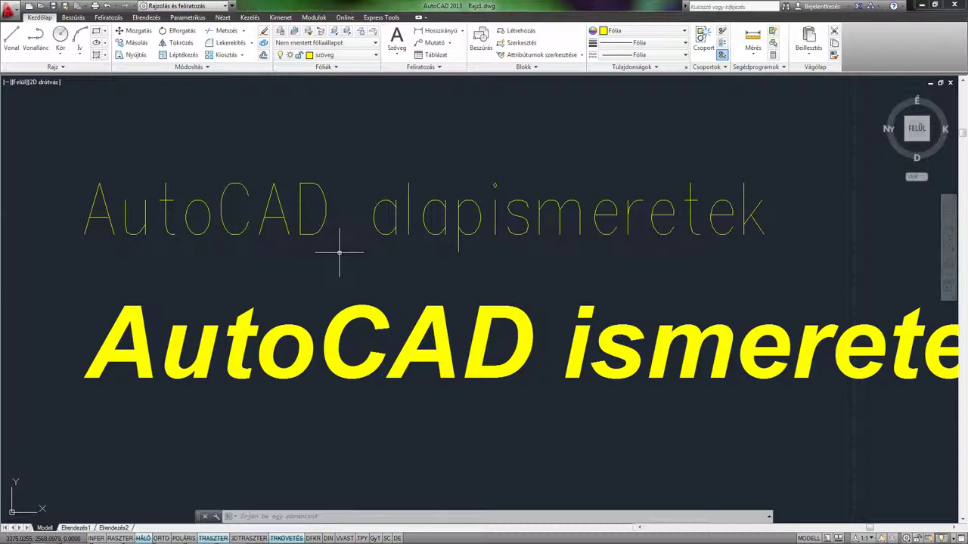
scroll(342, 240, down, 2)
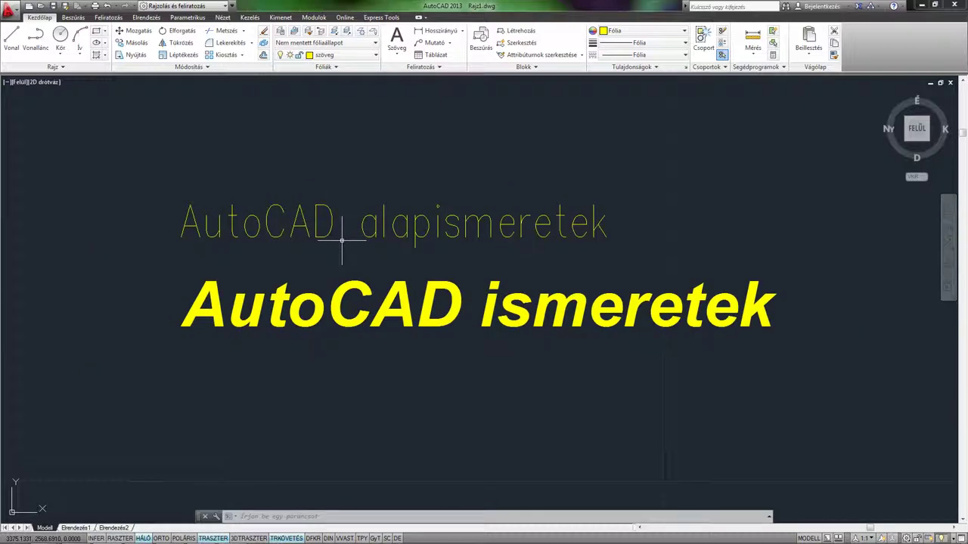